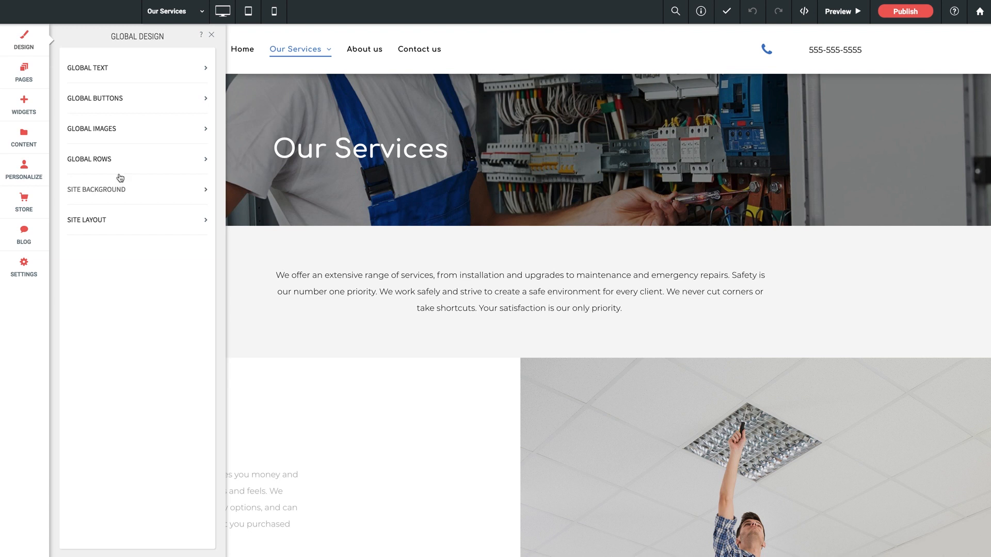
- Open the global text settings and review the paragraph style and the H1 to H6 title styles
{"action": "left_click", "coordinate": [101, 75]}
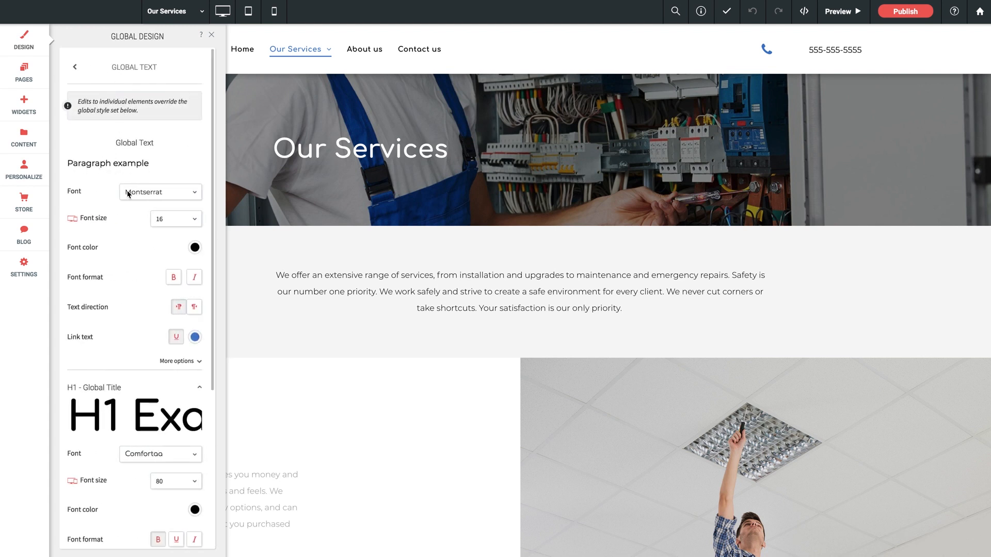
{"action": "scroll", "coordinate": [119, 210], "scroll_direction": "down", "scroll_amount": 4}
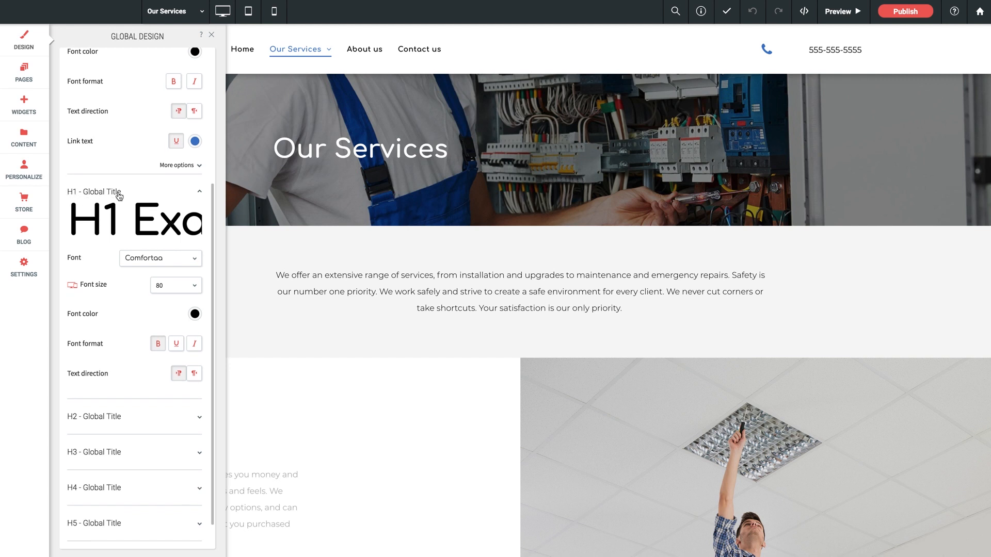
{"action": "scroll", "coordinate": [115, 196], "scroll_direction": "down", "scroll_amount": 1}
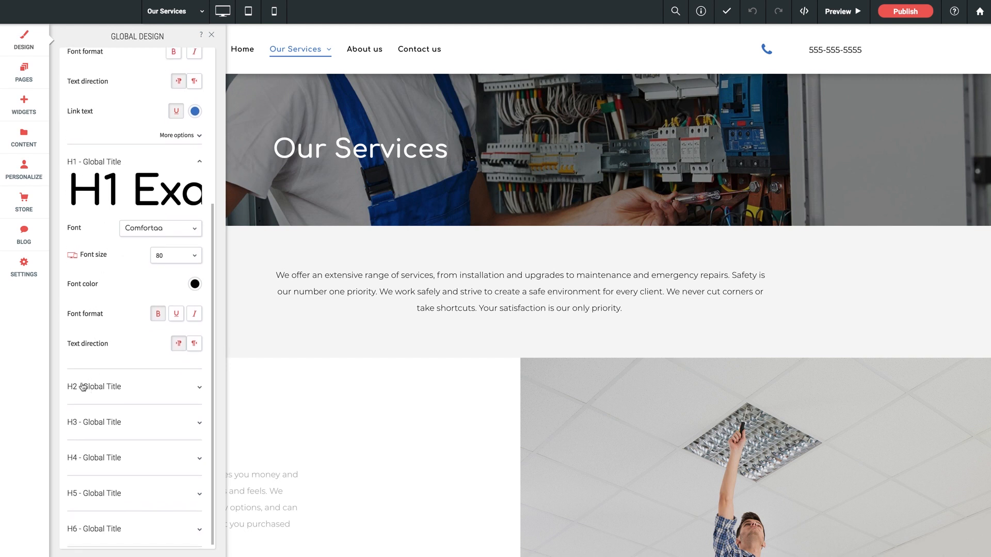
{"action": "scroll", "coordinate": [83, 388], "scroll_direction": "up", "scroll_amount": 1}
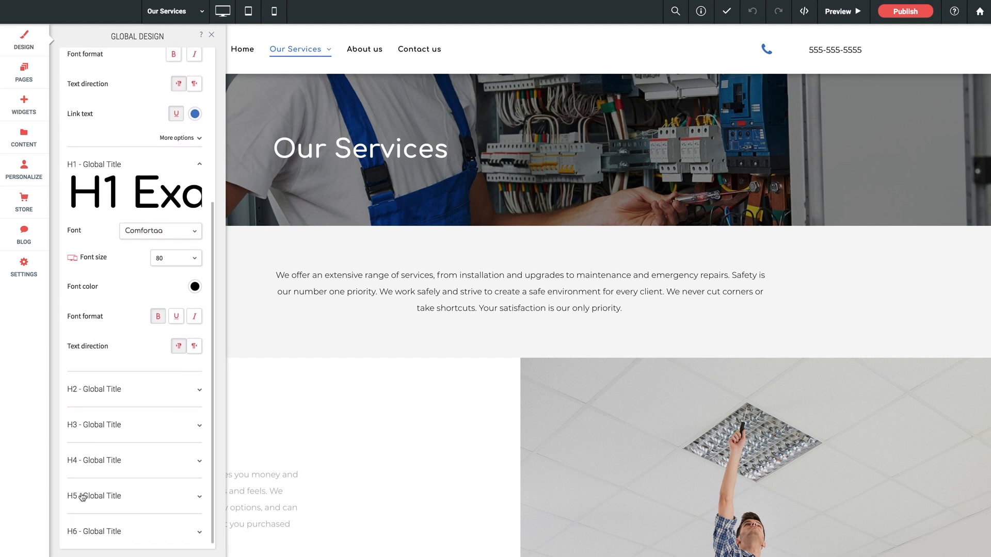
{"action": "scroll", "coordinate": [119, 266], "scroll_direction": "up", "scroll_amount": 1}
{"action": "scroll", "coordinate": [119, 268], "scroll_direction": "up", "scroll_amount": 3}
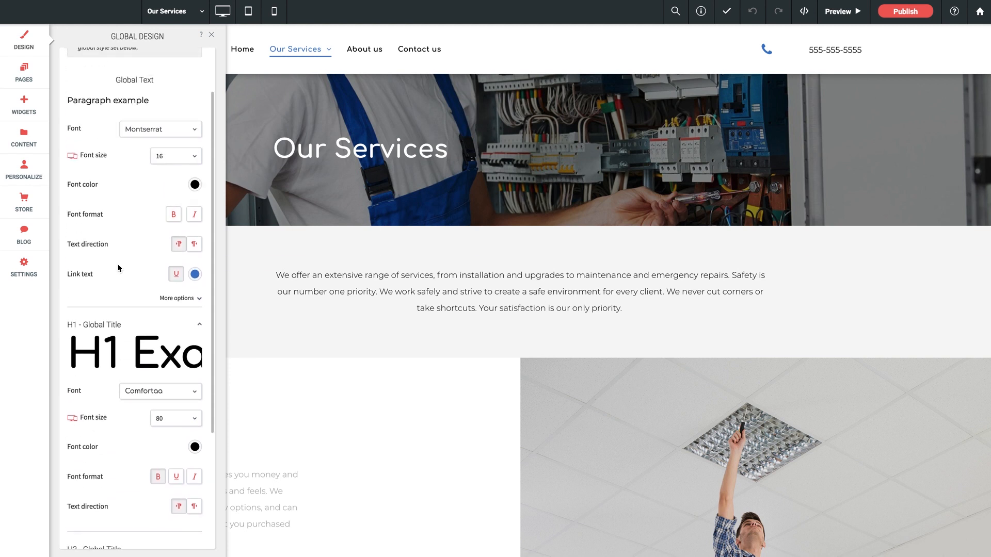
{"action": "scroll", "coordinate": [105, 201], "scroll_direction": "down", "scroll_amount": 2}
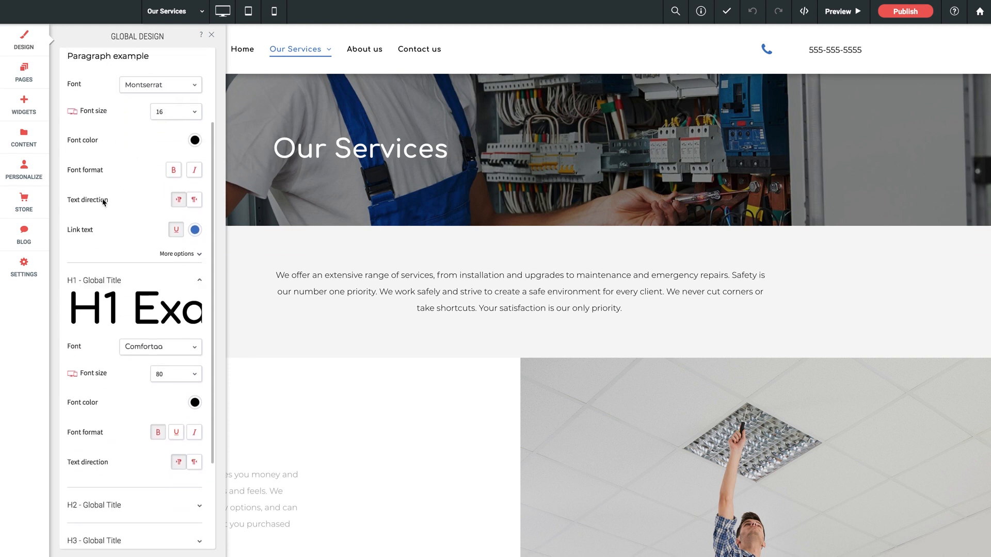
{"action": "scroll", "coordinate": [116, 267], "scroll_direction": "down", "scroll_amount": 3}
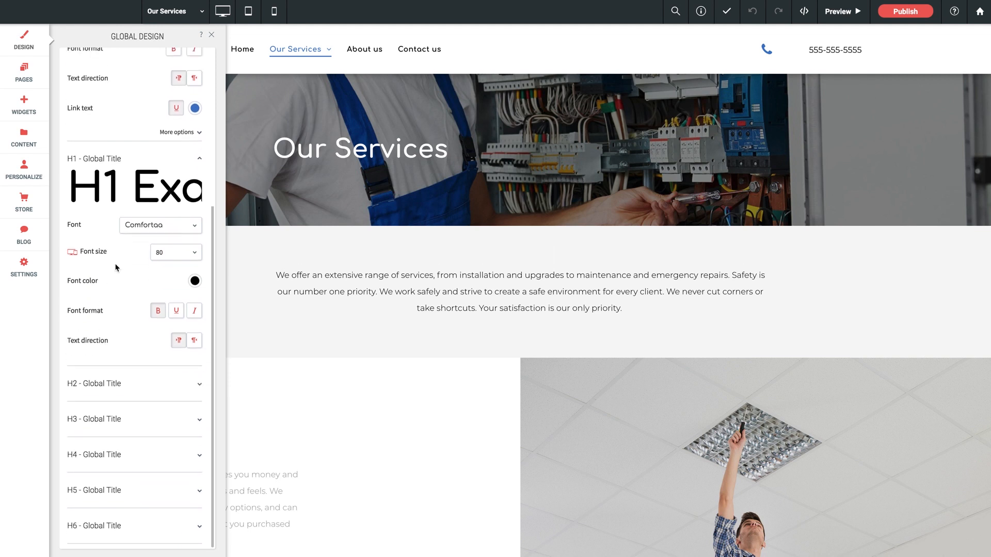
- Expand the H2 global title settings to examine its font options, and collapse them again
{"action": "left_click", "coordinate": [166, 387]}
{"action": "scroll", "coordinate": [154, 389], "scroll_direction": "down", "scroll_amount": 3}
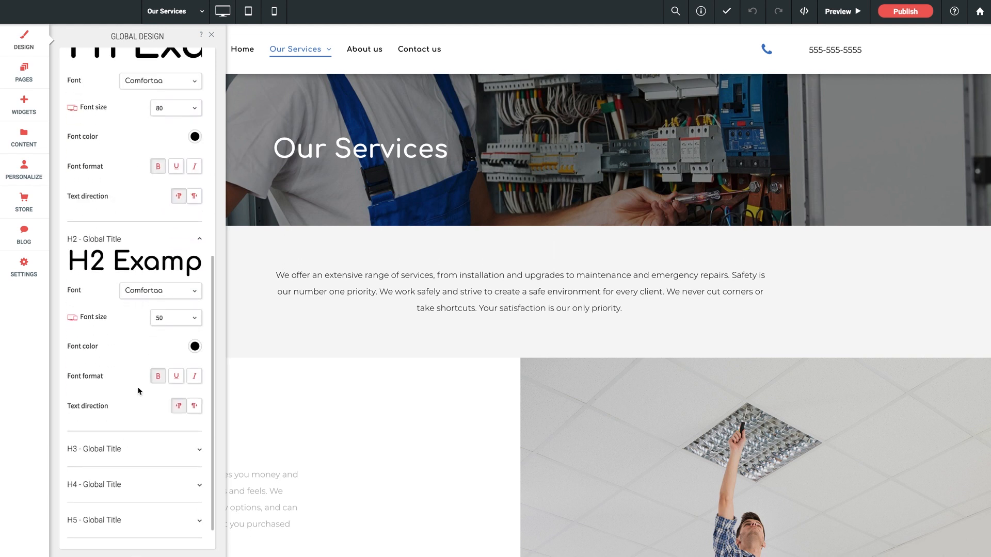
{"action": "scroll", "coordinate": [140, 392], "scroll_direction": "up", "scroll_amount": 3}
{"action": "left_click", "coordinate": [189, 390]}
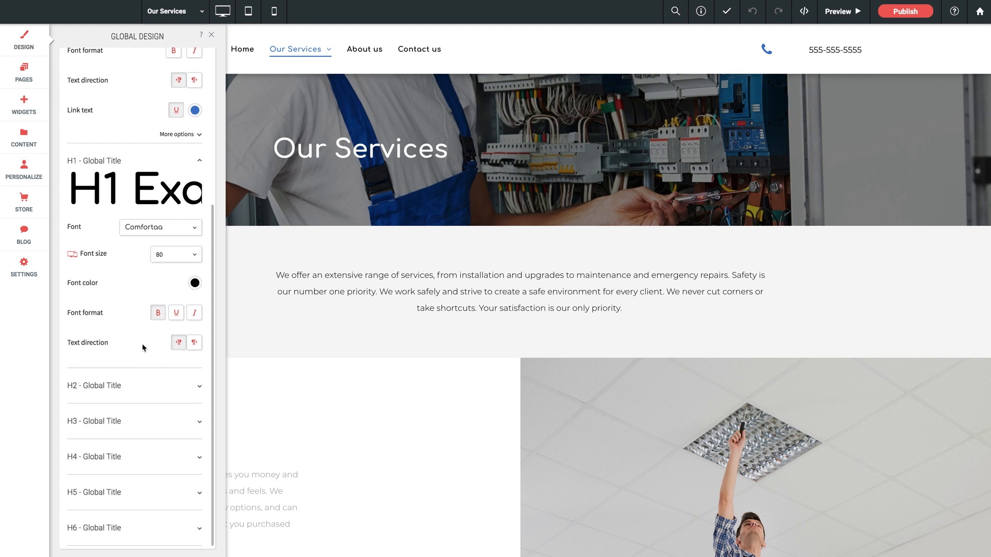
- Show the additional paragraph text options, review font weight and line height alongside the title styles, and return to the global design list
{"action": "scroll", "coordinate": [125, 315], "scroll_direction": "up", "scroll_amount": 3}
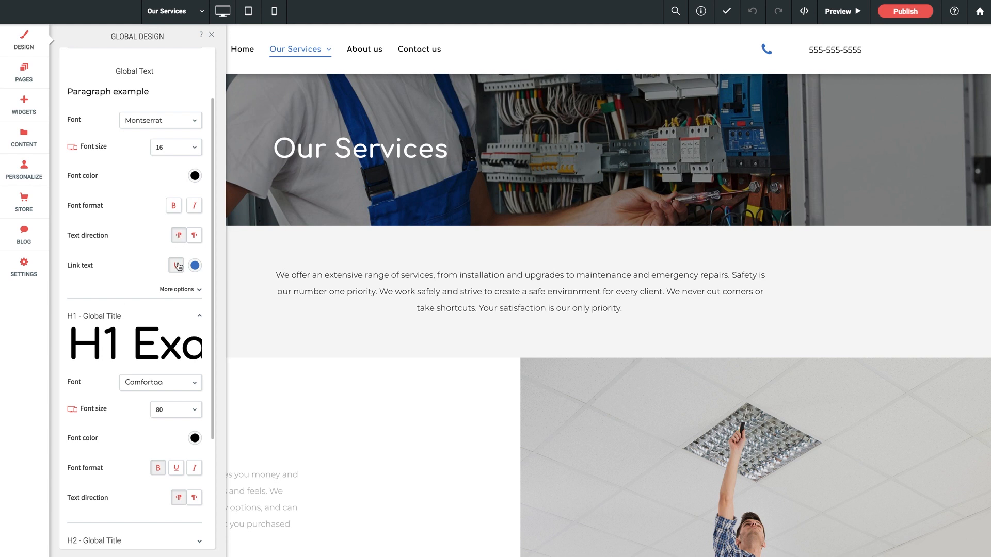
{"action": "left_click", "coordinate": [182, 292]}
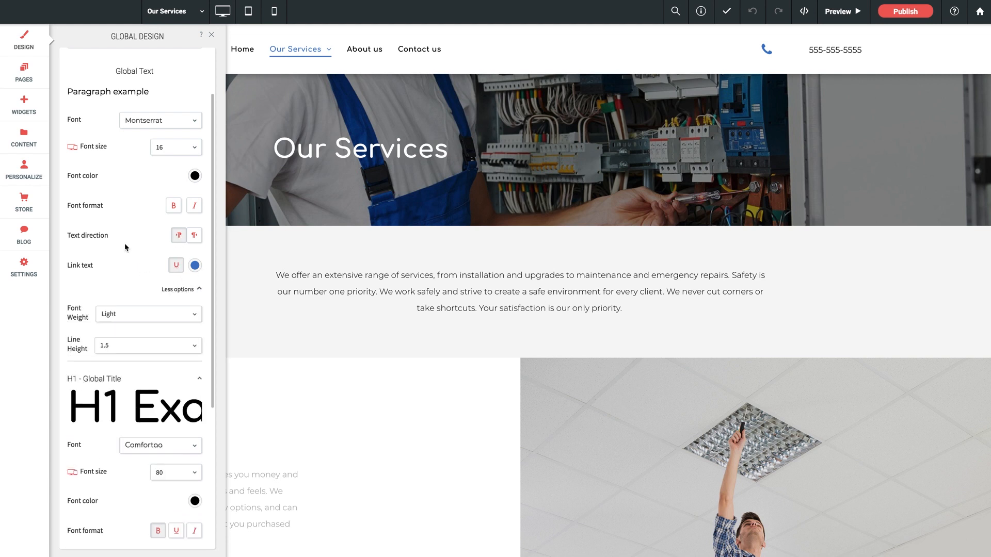
{"action": "scroll", "coordinate": [125, 243], "scroll_direction": "down", "scroll_amount": 2}
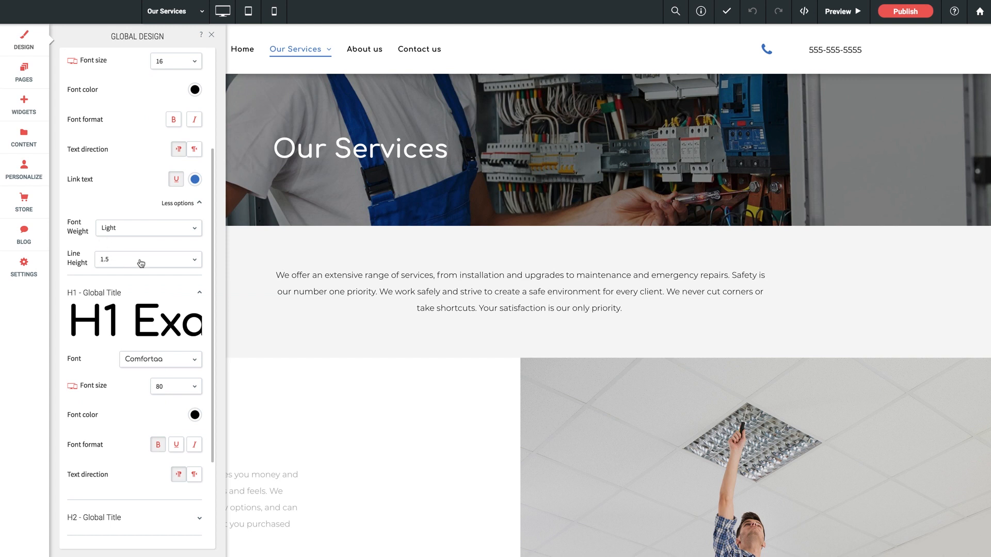
{"action": "scroll", "coordinate": [159, 288], "scroll_direction": "up", "scroll_amount": 4}
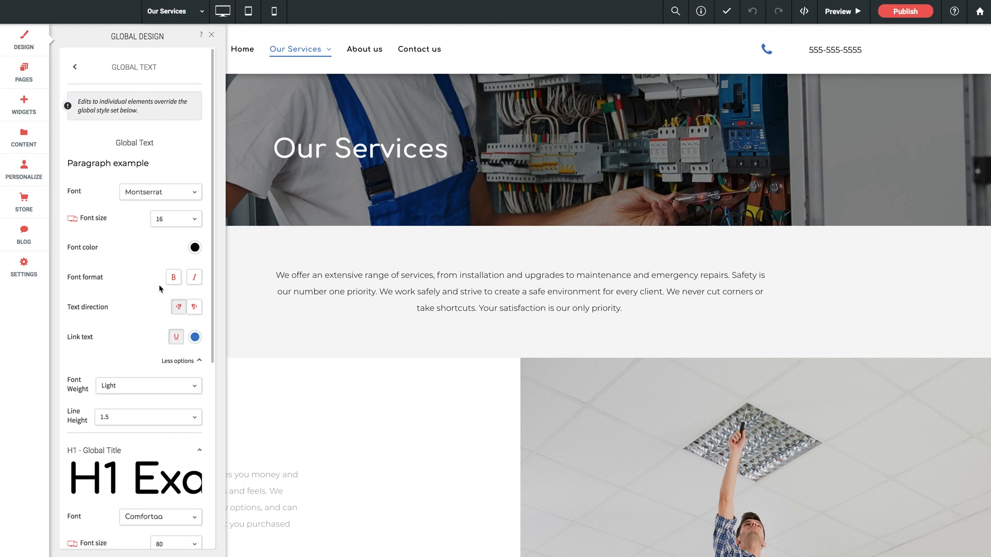
{"action": "scroll", "coordinate": [156, 288], "scroll_direction": "down", "scroll_amount": 4}
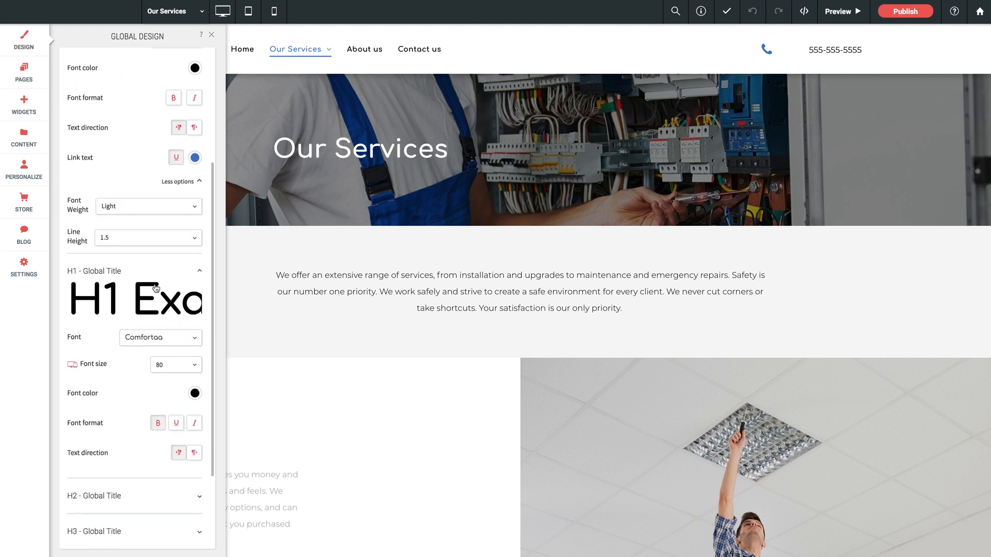
{"action": "scroll", "coordinate": [155, 284], "scroll_direction": "up", "scroll_amount": 4}
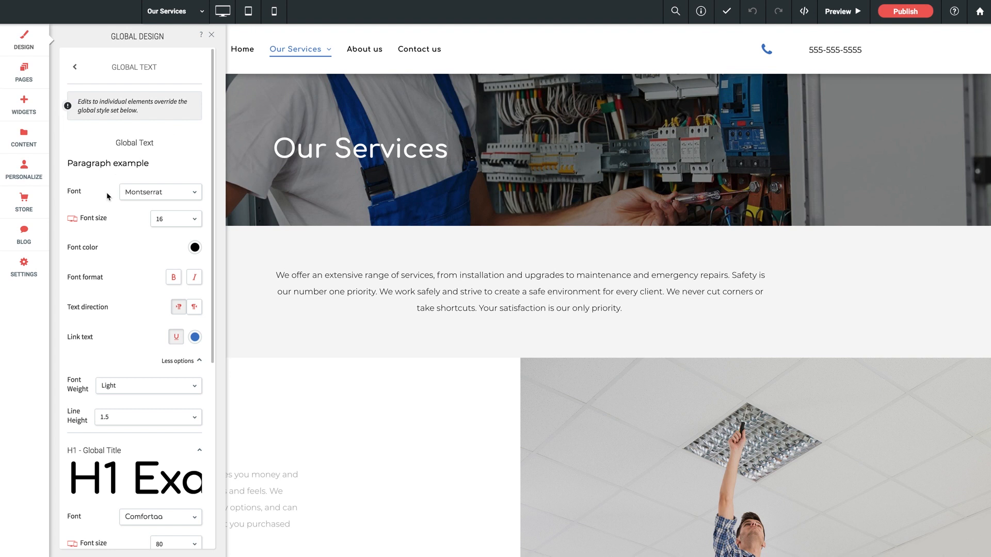
{"action": "scroll", "coordinate": [105, 197], "scroll_direction": "down", "scroll_amount": 5}
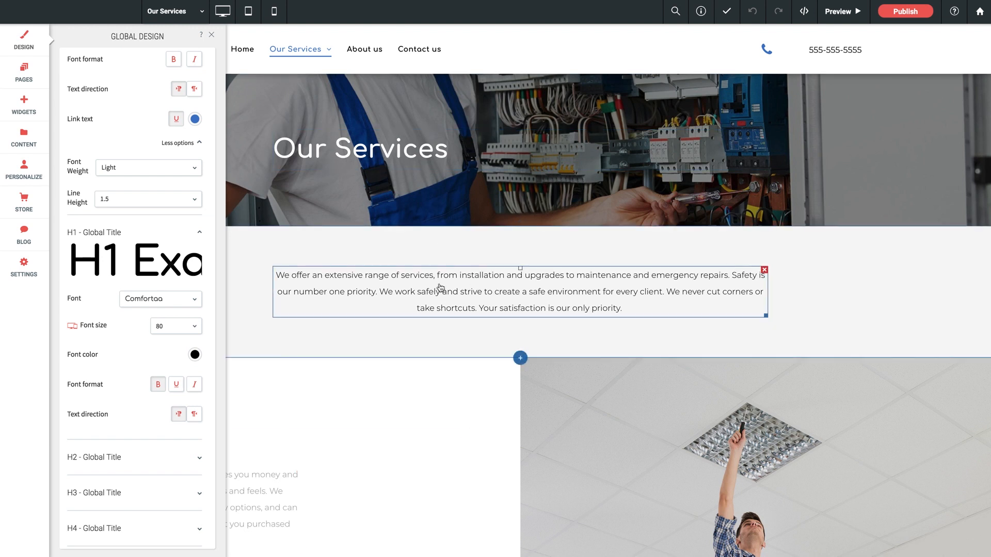
{"action": "scroll", "coordinate": [124, 156], "scroll_direction": "up", "scroll_amount": 3}
{"action": "scroll", "coordinate": [124, 157], "scroll_direction": "up", "scroll_amount": 2}
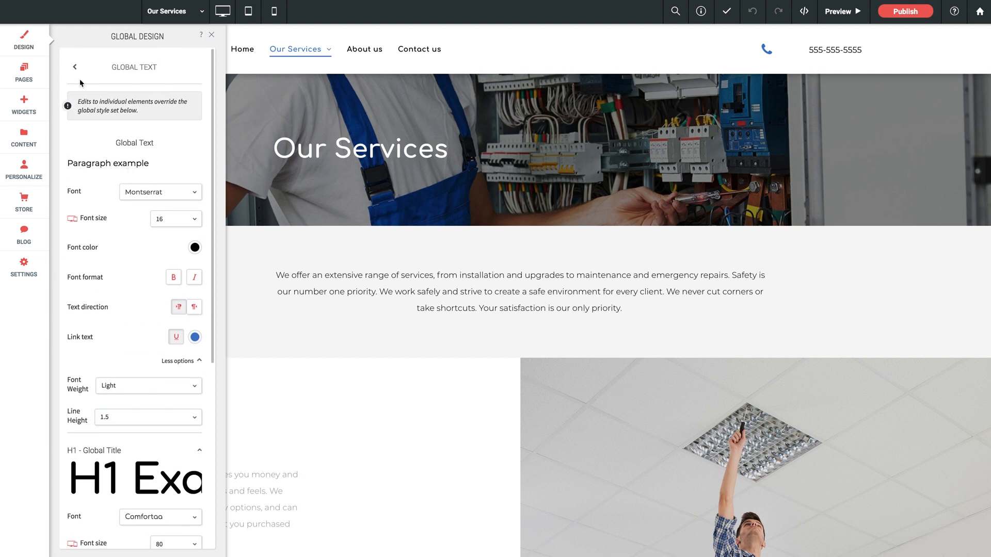
{"action": "left_click", "coordinate": [76, 72]}
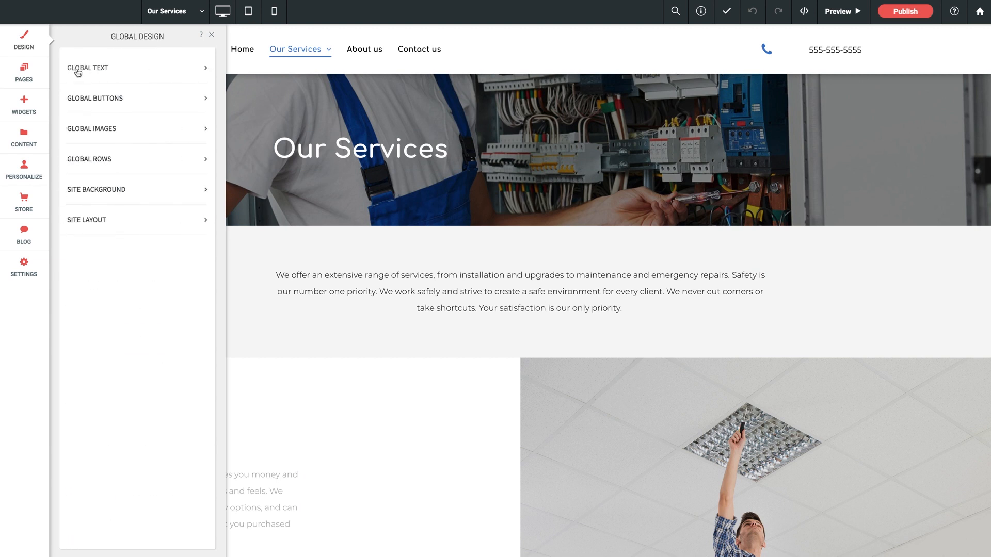
- Review the global button settings, including the available layouts, the button style and the button text options
{"action": "left_click", "coordinate": [110, 99]}
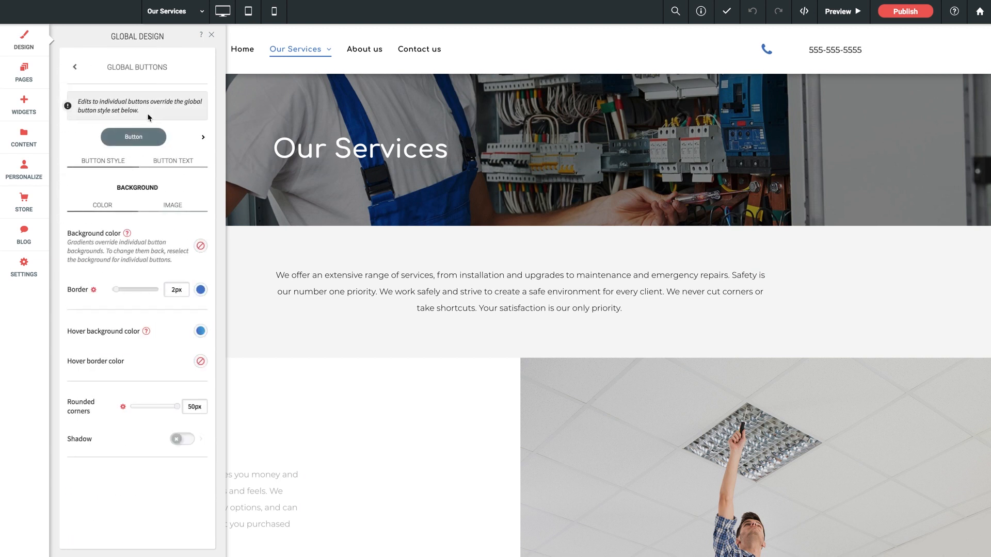
{"action": "left_click", "coordinate": [202, 137]}
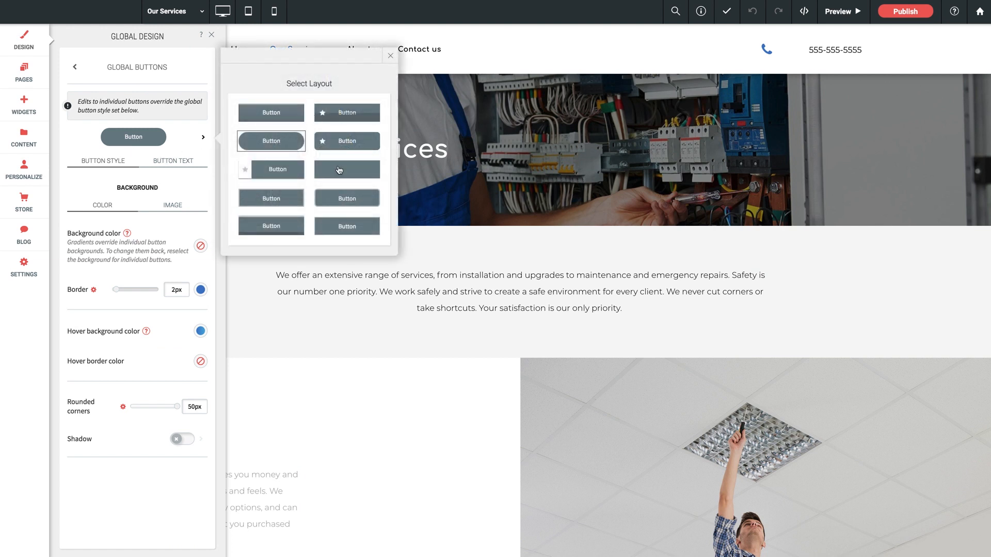
{"action": "left_click", "coordinate": [388, 57]}
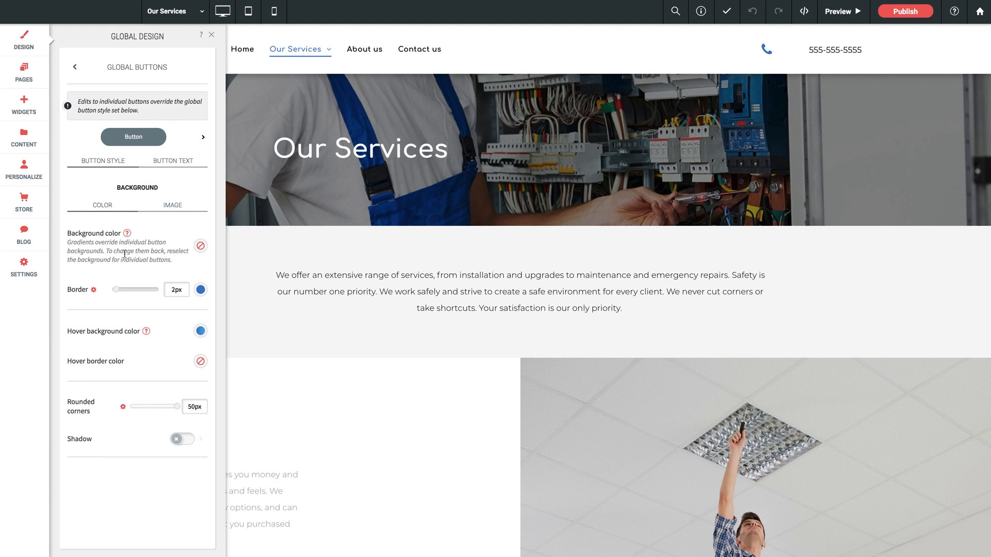
{"action": "left_click", "coordinate": [192, 165]}
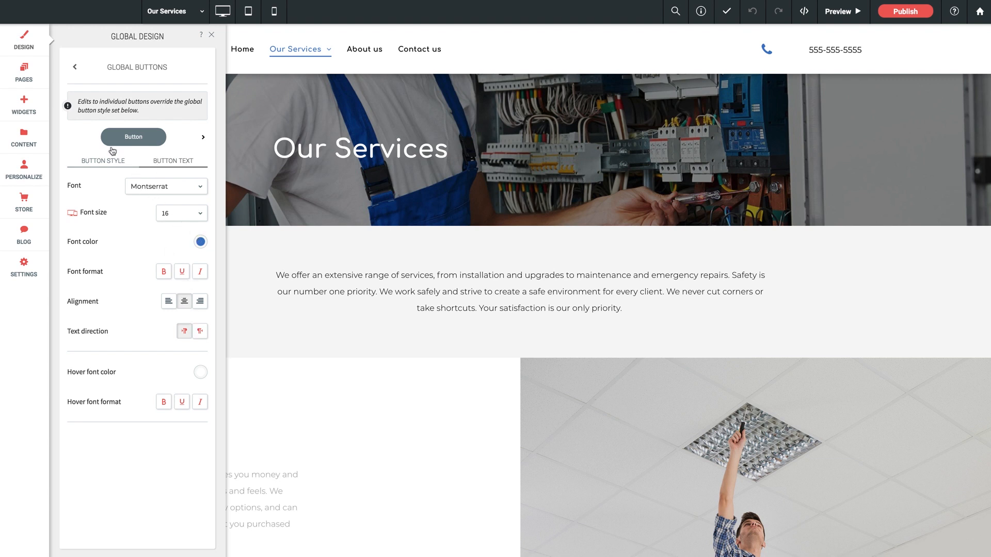
{"action": "left_click", "coordinate": [75, 68]}
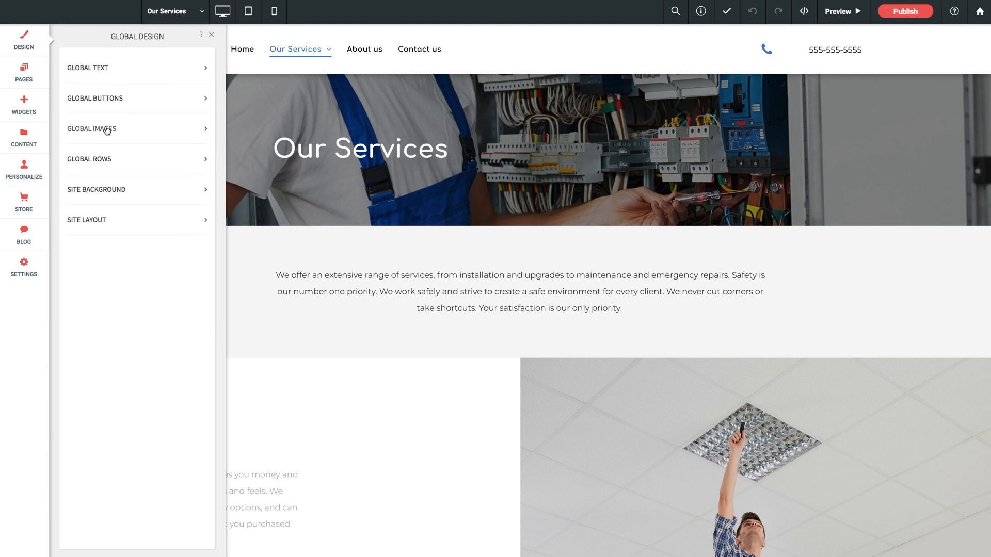
- Review the global image settings and their selectable layouts, and return to the global design list
{"action": "left_click", "coordinate": [107, 128]}
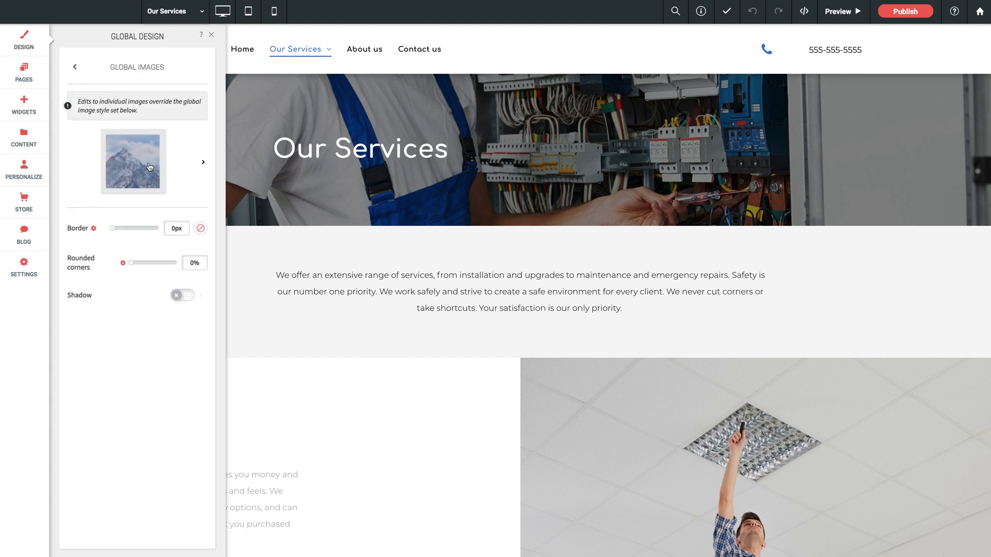
{"action": "left_click", "coordinate": [186, 167]}
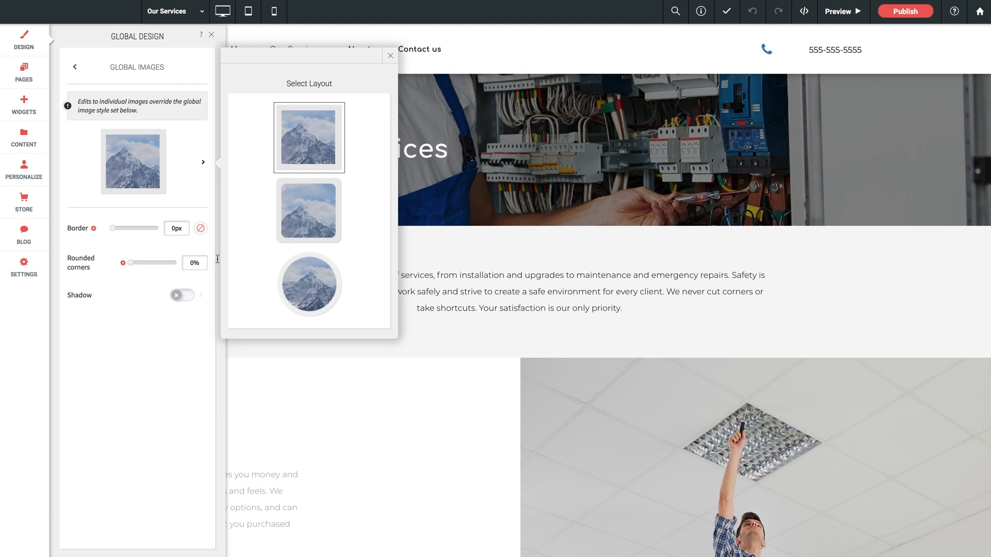
{"action": "left_click", "coordinate": [391, 56]}
{"action": "left_click", "coordinate": [76, 68]}
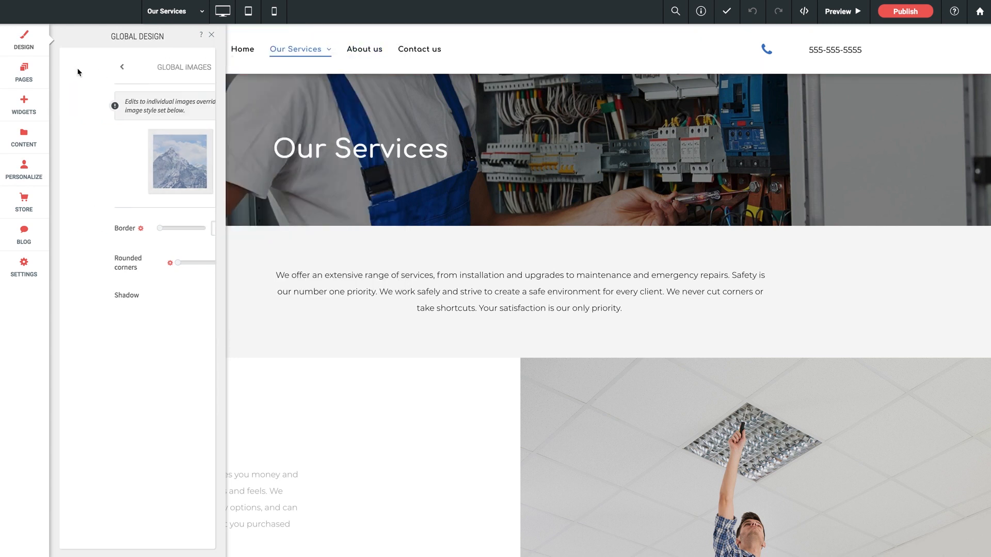
- Examine the global row settings for background, default row spacing and default column spacing
{"action": "left_click", "coordinate": [119, 160]}
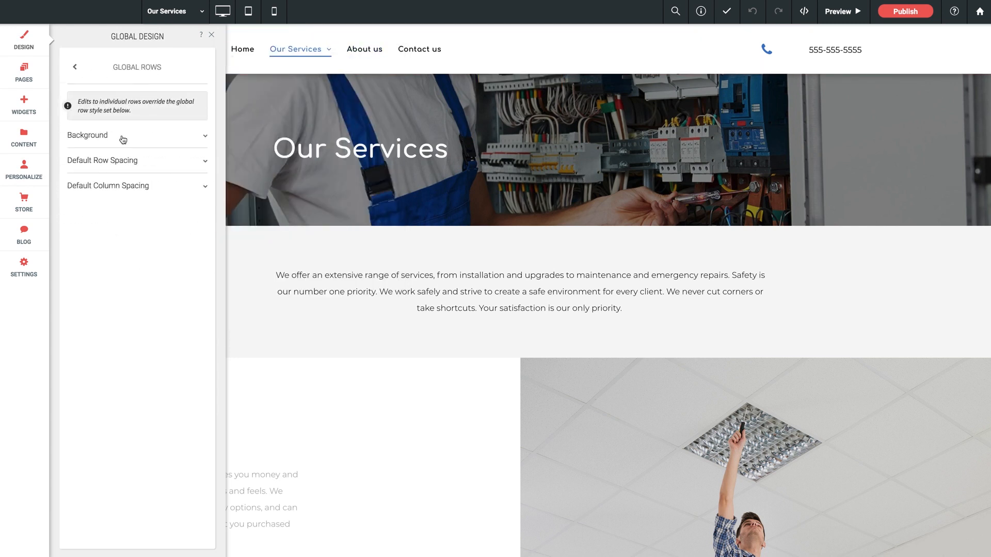
{"action": "left_click", "coordinate": [147, 138]}
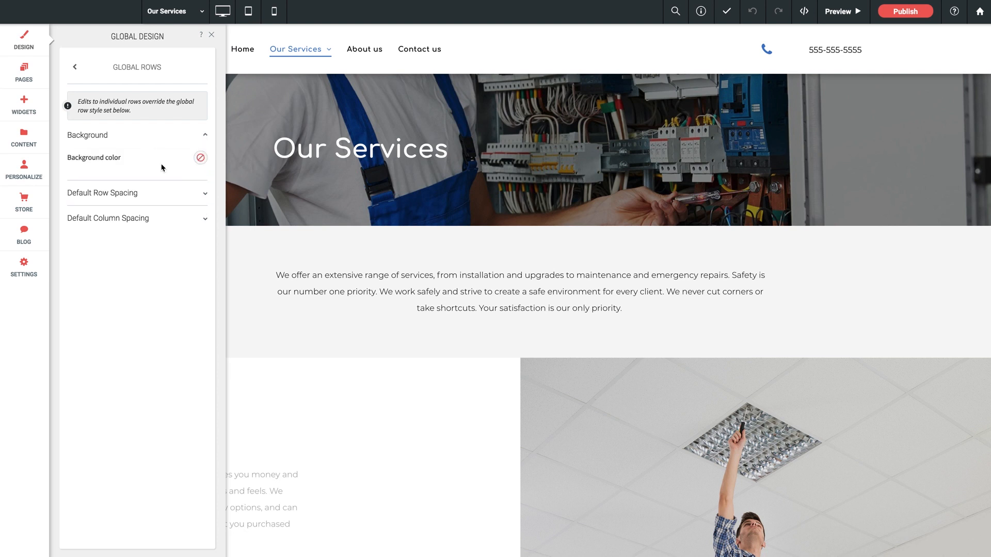
{"action": "left_click", "coordinate": [162, 193]}
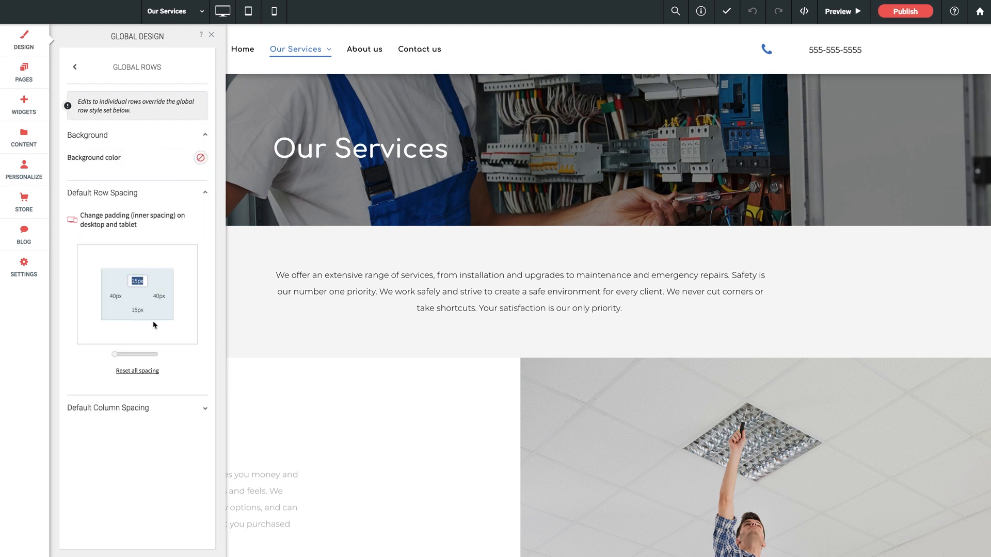
{"action": "left_click", "coordinate": [154, 408]}
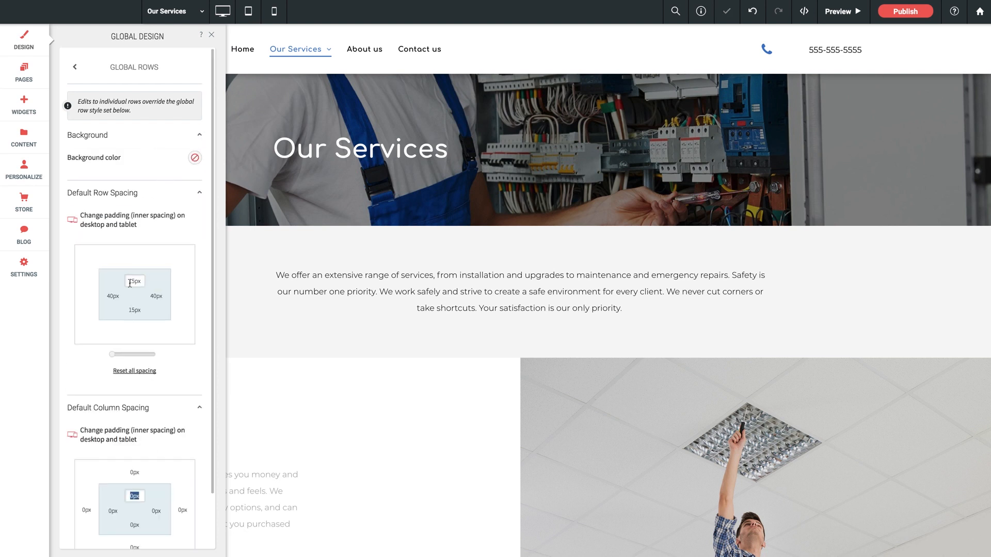
{"action": "scroll", "coordinate": [129, 282], "scroll_direction": "down", "scroll_amount": 1}
{"action": "scroll", "coordinate": [129, 282], "scroll_direction": "up", "scroll_amount": 1}
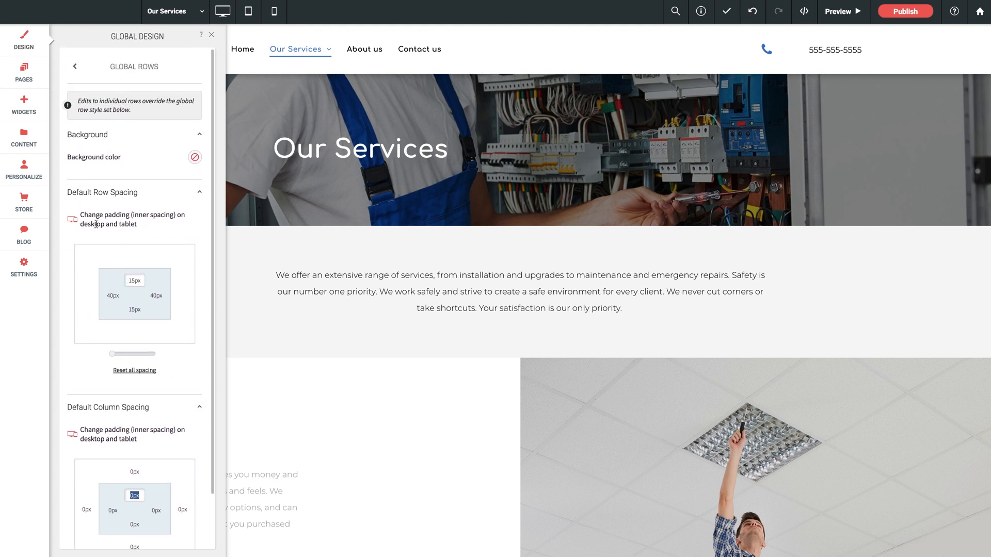
{"action": "left_click", "coordinate": [75, 67]}
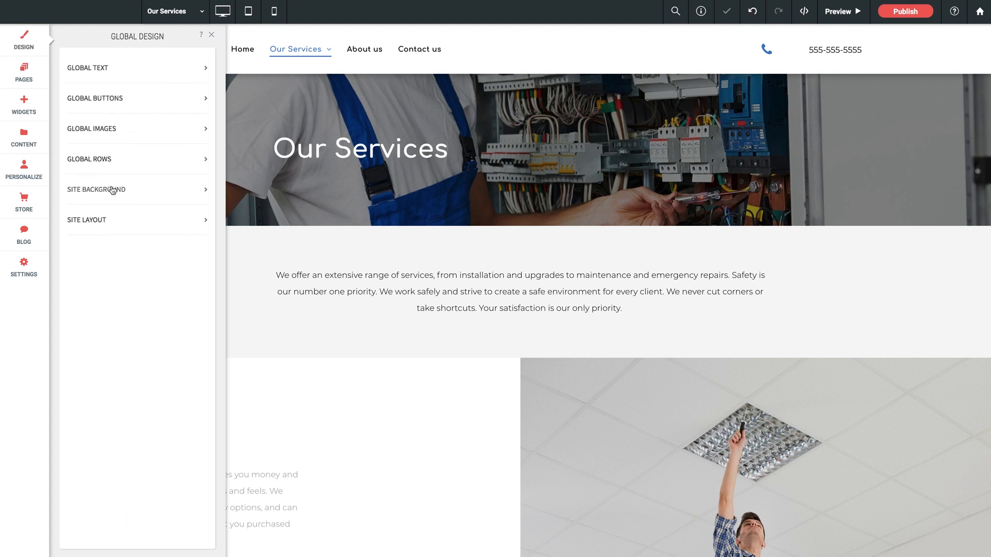
- Review the site background settings per page, checking the page choices and the color and image options for Our Services
{"action": "left_click", "coordinate": [117, 191]}
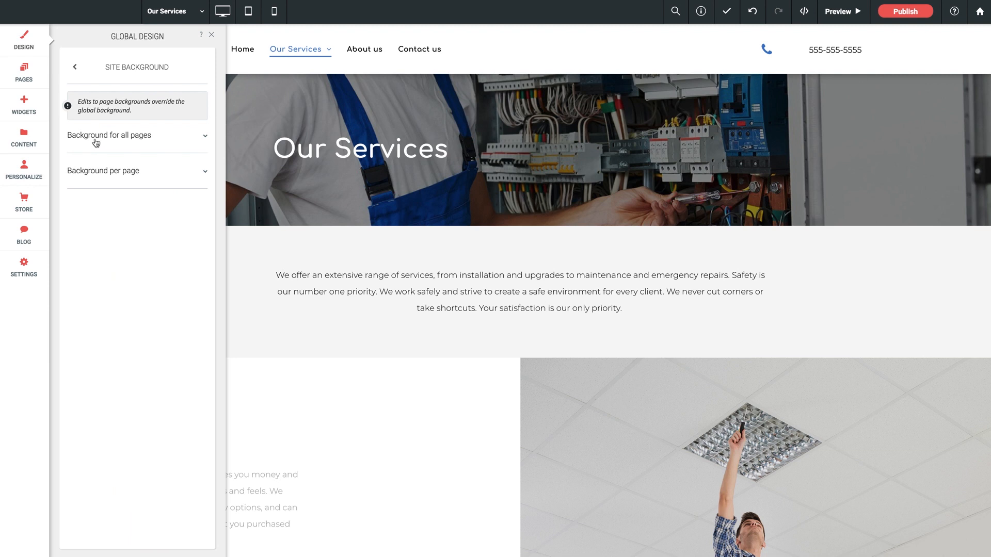
{"action": "left_click", "coordinate": [133, 174]}
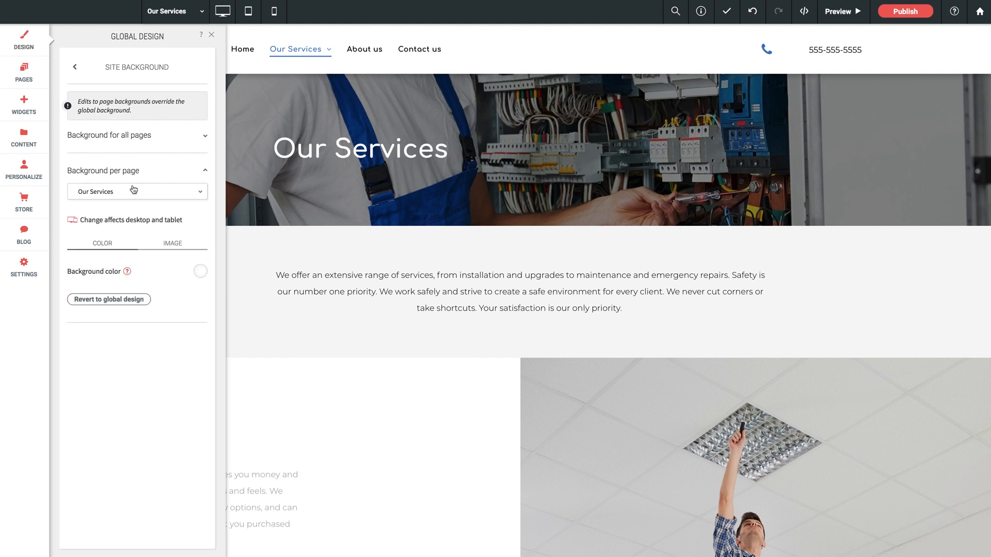
{"action": "left_click", "coordinate": [133, 190]}
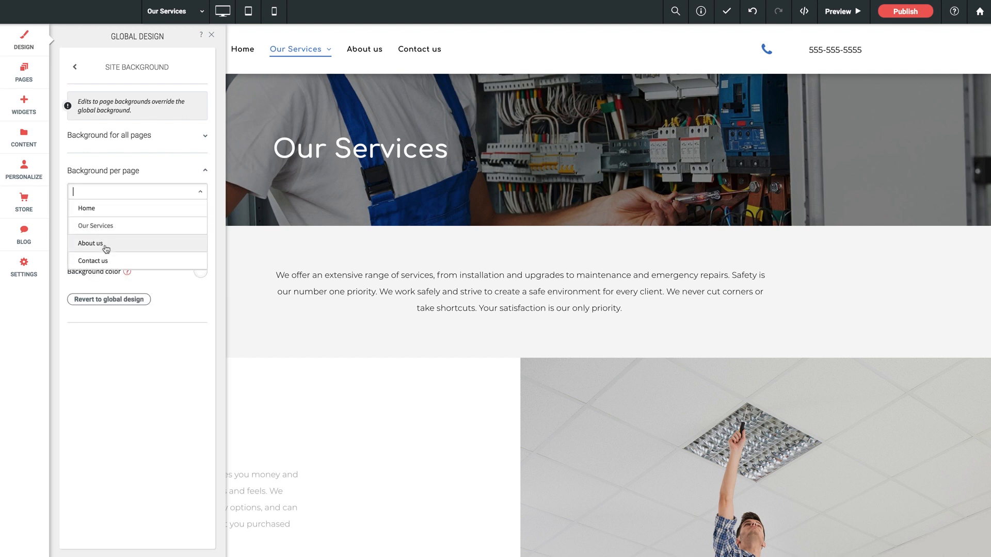
{"action": "left_click", "coordinate": [201, 194]}
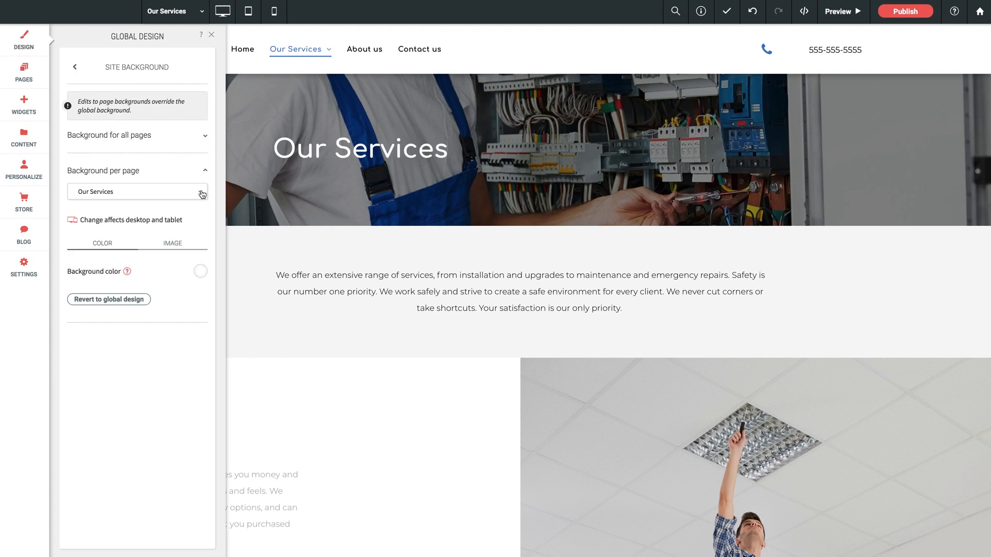
{"action": "left_click", "coordinate": [177, 243]}
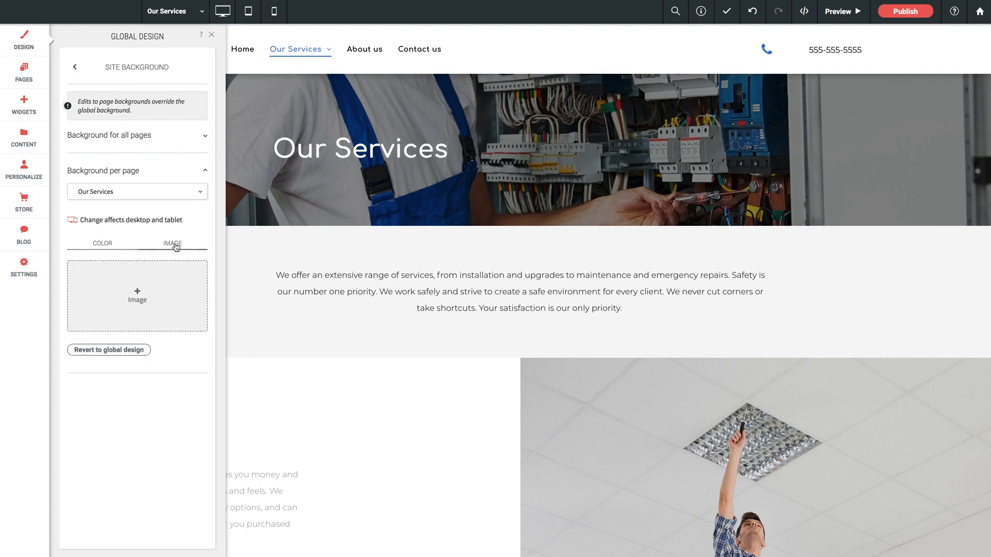
- Switch the per-page background settings to About us, show its image background option, and return to the global design list
{"action": "left_click", "coordinate": [137, 197]}
{"action": "left_click", "coordinate": [111, 243]}
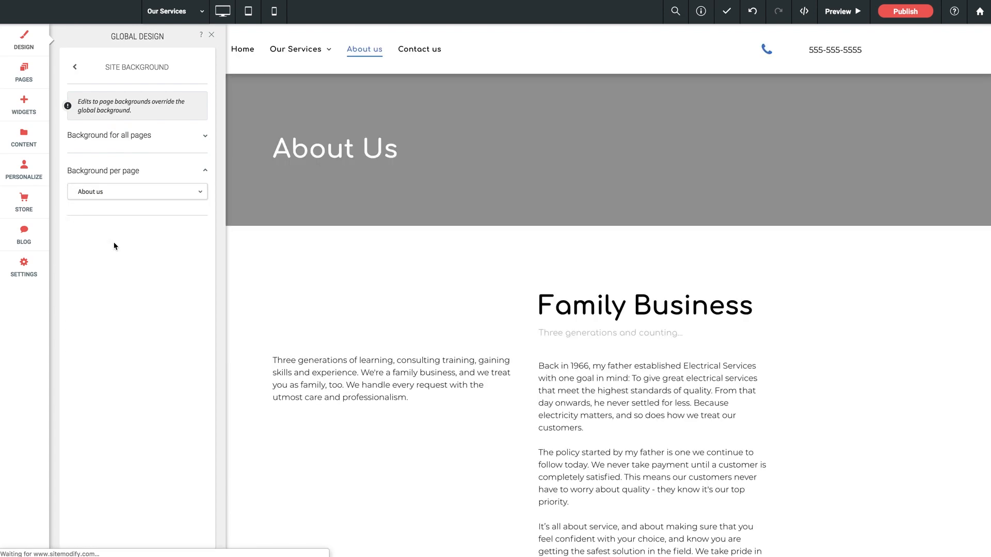
{"action": "left_click", "coordinate": [173, 244]}
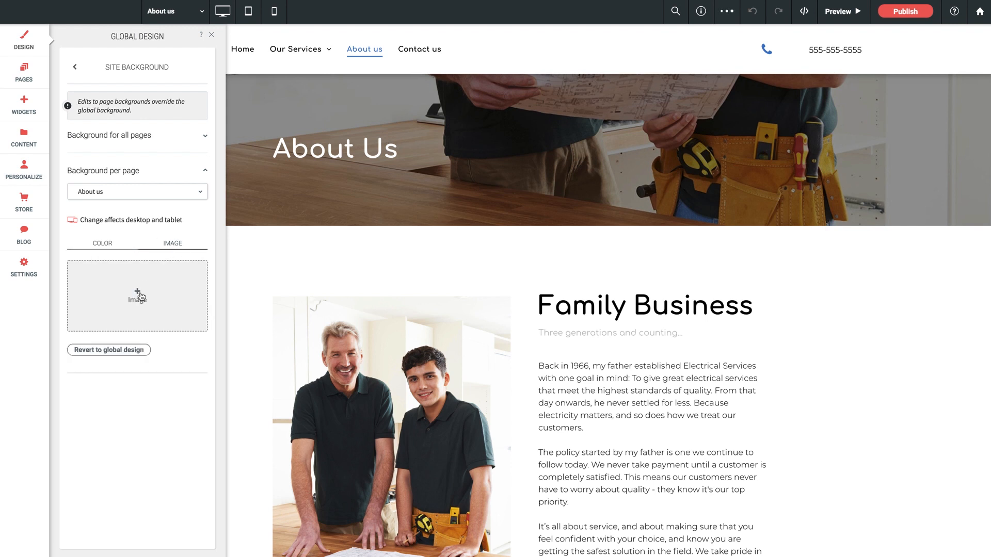
{"action": "left_click", "coordinate": [75, 67]}
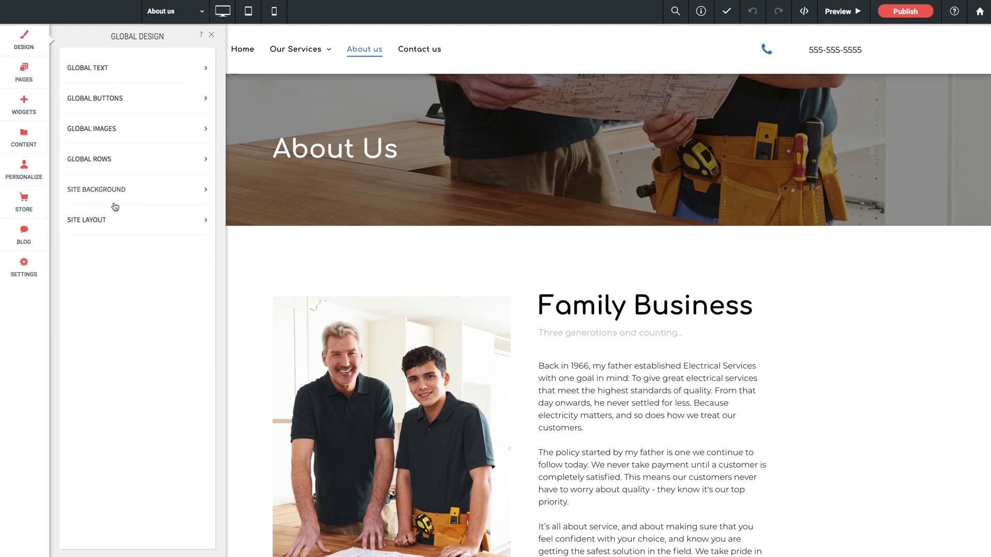
- Examine the site layout settings for desktop, tablet and mobile, including the desktop width
{"action": "left_click", "coordinate": [105, 223]}
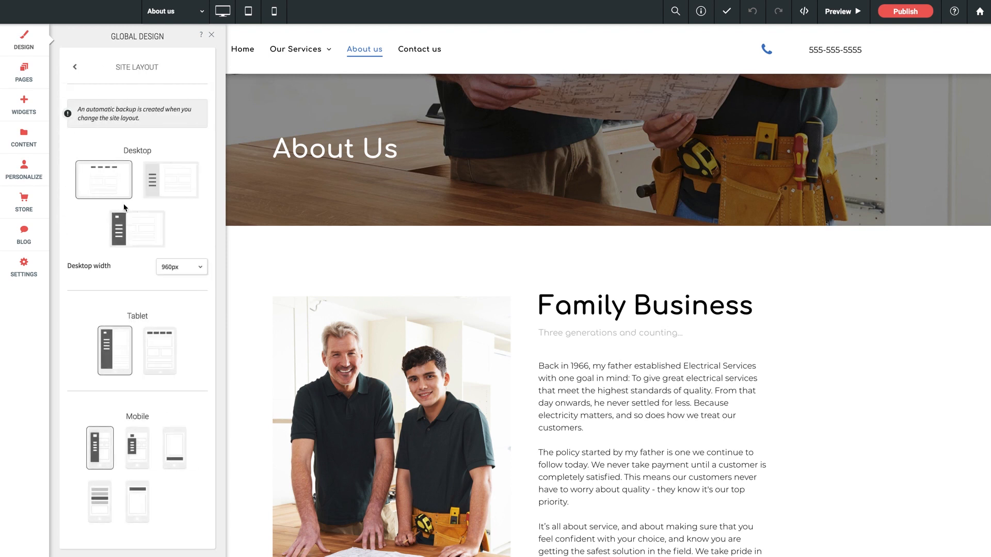